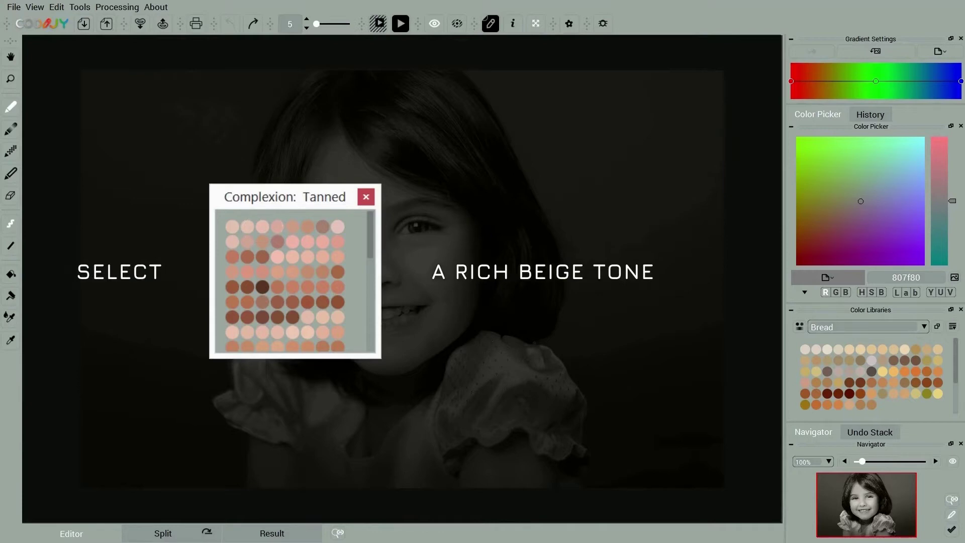
Load the Complexion: Tanned color library and pick a rich beige skin tone from it
click(924, 326)
scroll(924, 357, down, 3)
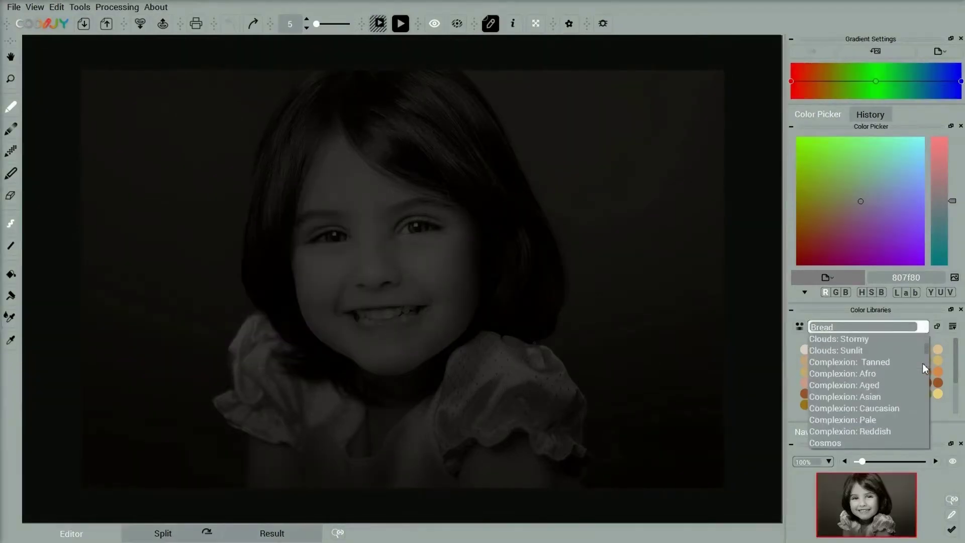
click(922, 362)
click(829, 348)
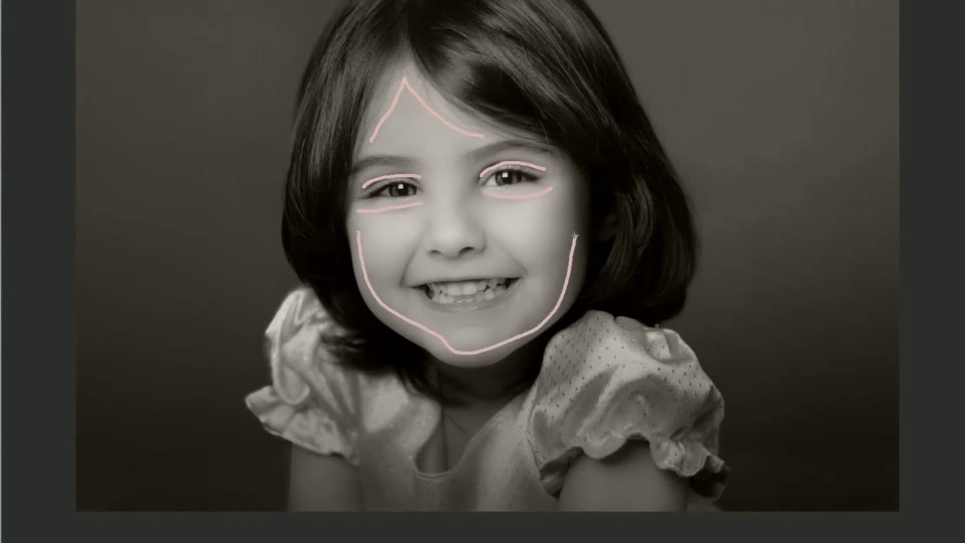
Draw beige skin strokes along the face contour, neck, both arms and around the mouth
drag(574, 235, 575, 197)
mouse_move(302, 510)
mouse_down()
mouse_move(309, 463)
mouse_move(350, 489)
mouse_move(301, 503)
mouse_up()
mouse_move(448, 453)
mouse_down()
mouse_move(453, 413)
mouse_move(500, 390)
mouse_move(448, 456)
mouse_up()
mouse_move(566, 505)
mouse_down()
mouse_move(577, 487)
mouse_move(618, 468)
mouse_move(672, 479)
mouse_move(648, 502)
mouse_up()
drag(649, 503, 592, 502)
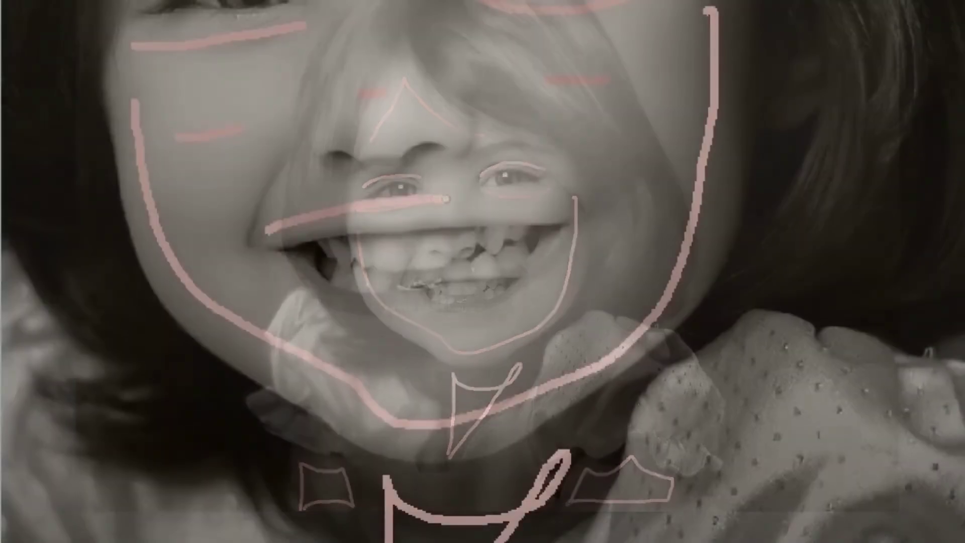
drag(504, 276, 524, 274)
mouse_move(267, 252)
mouse_down()
mouse_move(302, 304)
mouse_move(575, 220)
mouse_up()
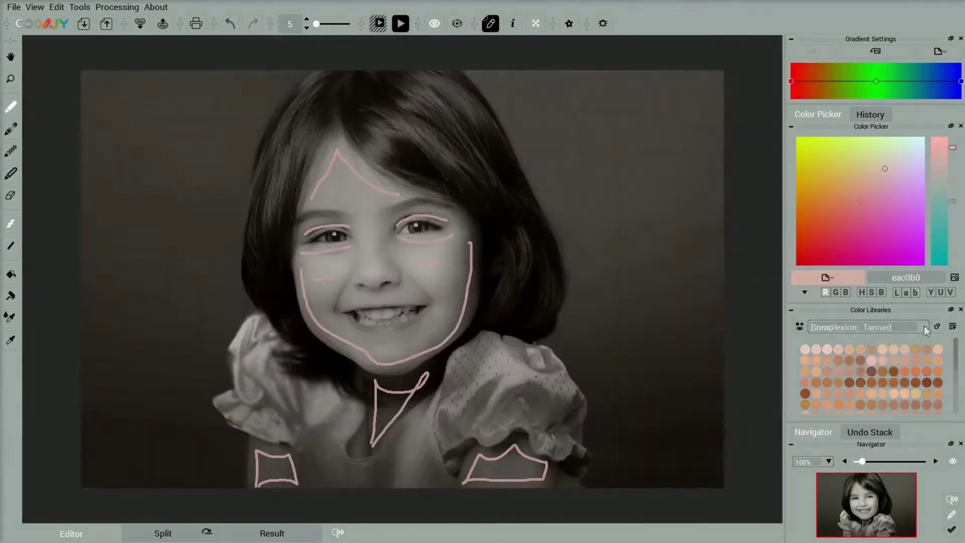
Load the Eyes: Iris color library and open it as a floating palette
click(923, 327)
scroll(916, 427, down, 2)
click(915, 426)
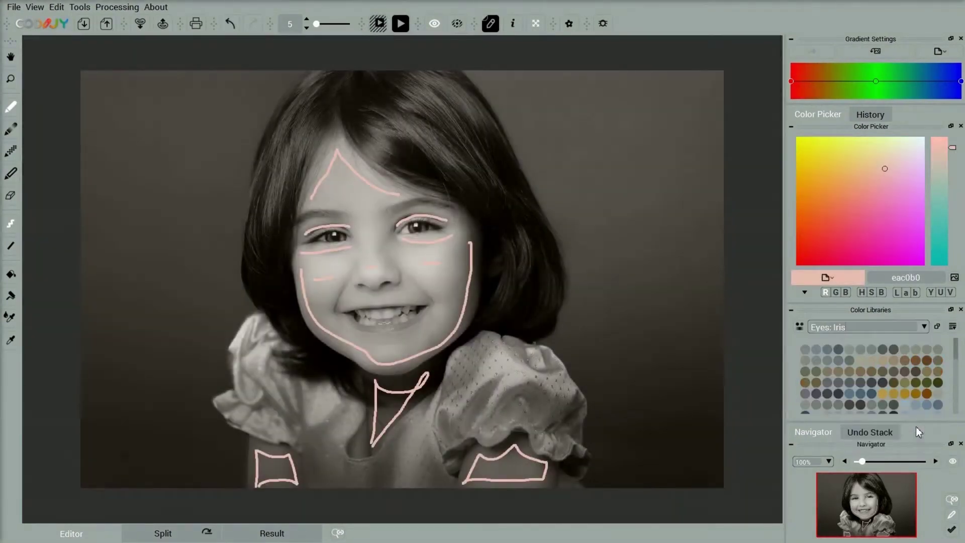
click(937, 327)
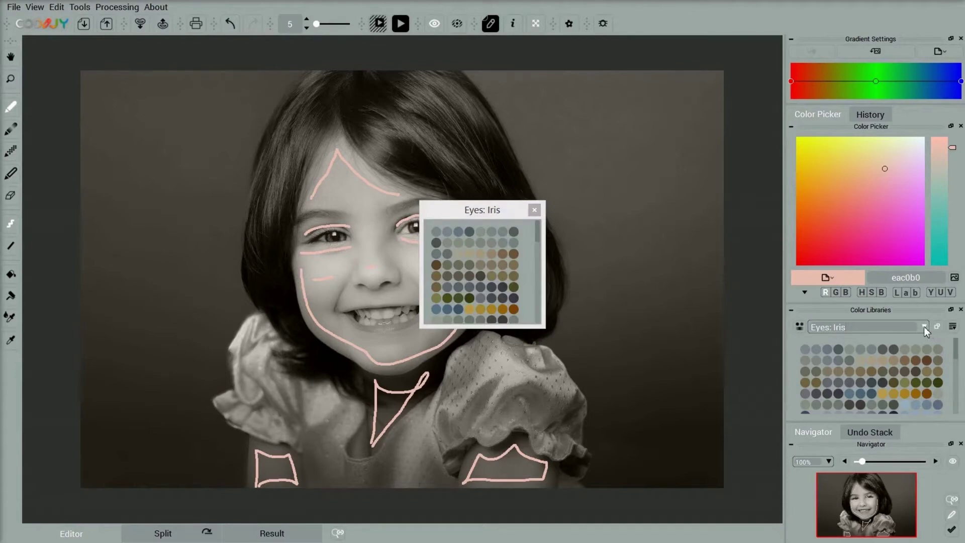
Open the Eyes: The white library as a floating palette and move both eye palettes away from the girl's face
click(923, 326)
scroll(913, 416, down, 1)
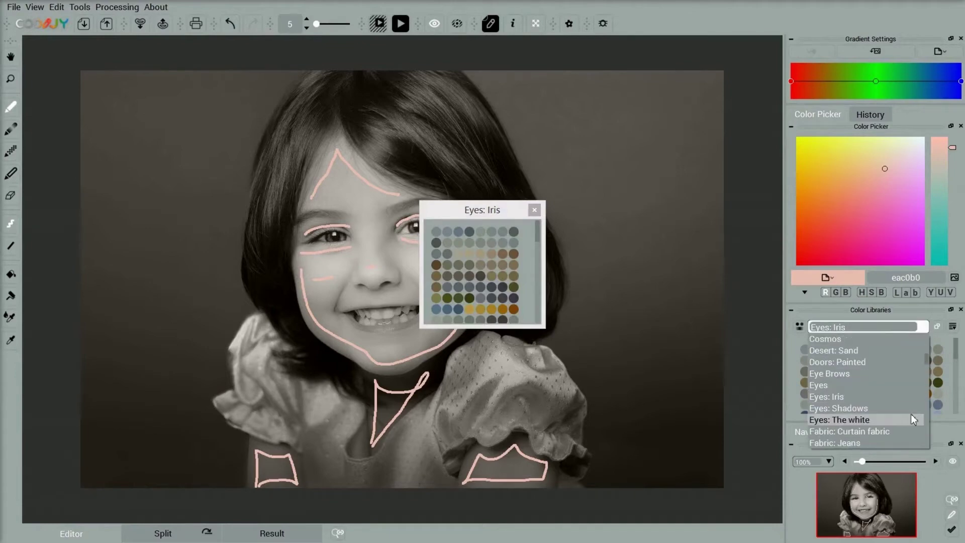
click(911, 419)
click(938, 326)
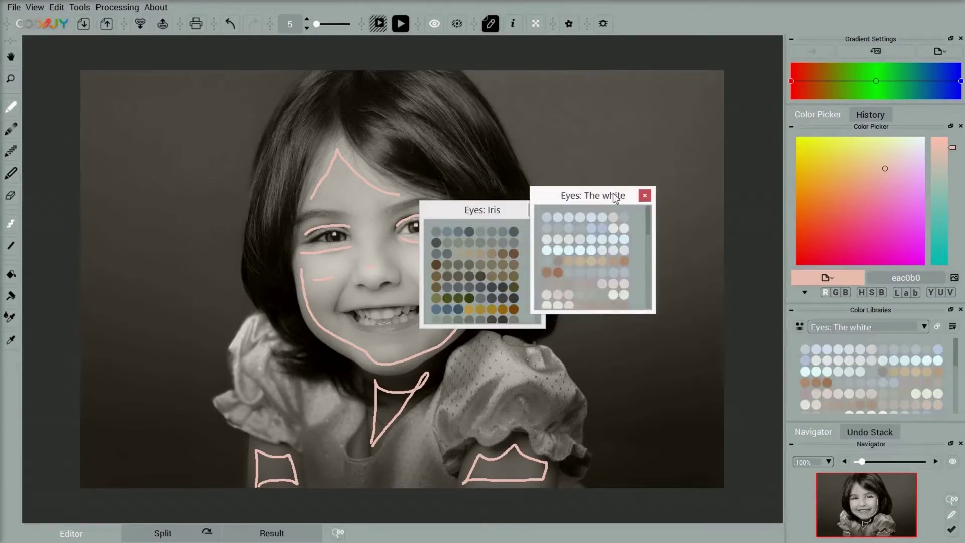
drag(614, 198, 729, 169)
drag(483, 211, 662, 235)
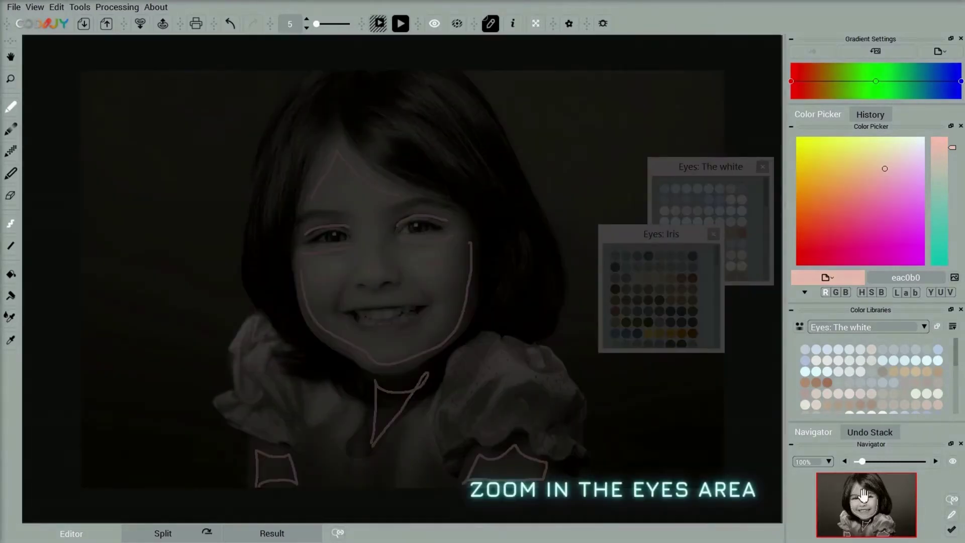
Mark the irises of both eyes with the grey-blue color 7b898a from the Eyes: Iris palette
scroll(864, 497, up, 5)
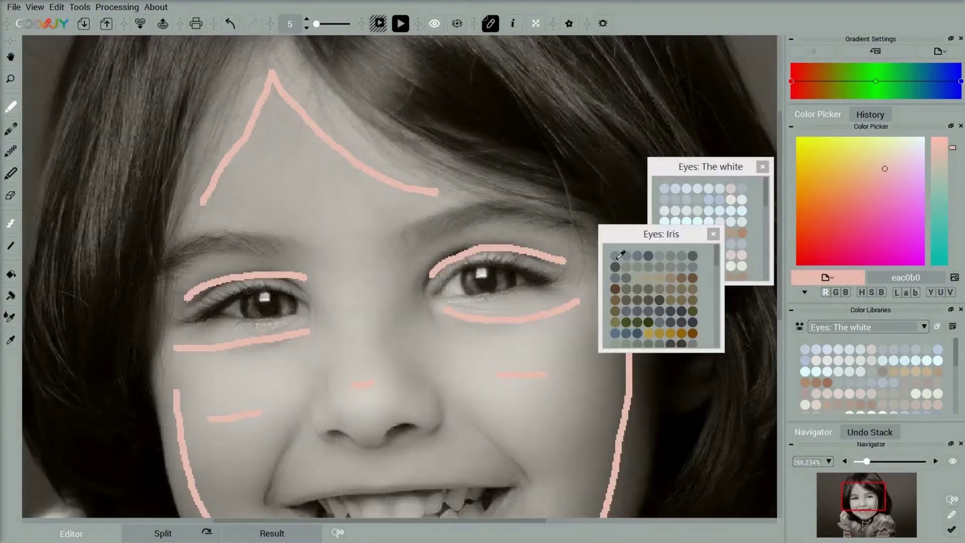
click(615, 255)
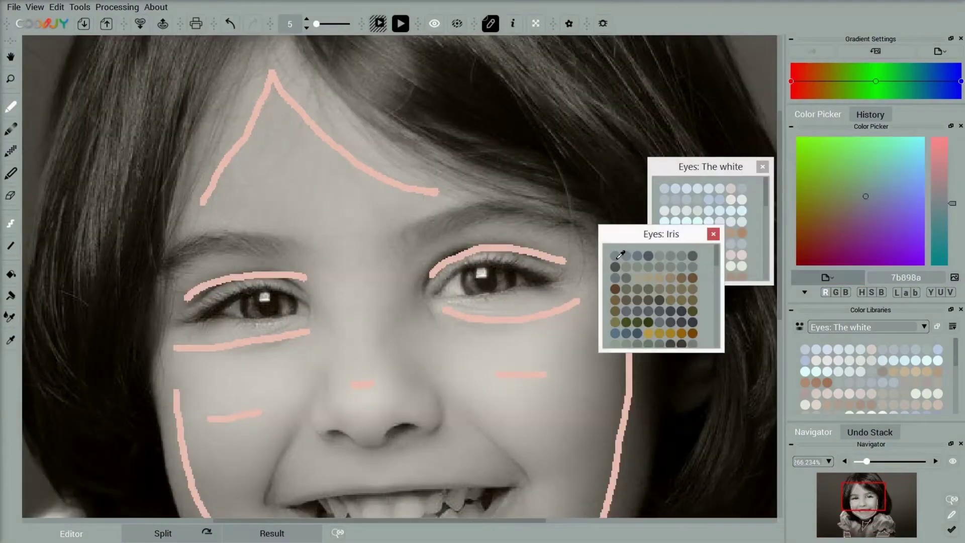
click(251, 300)
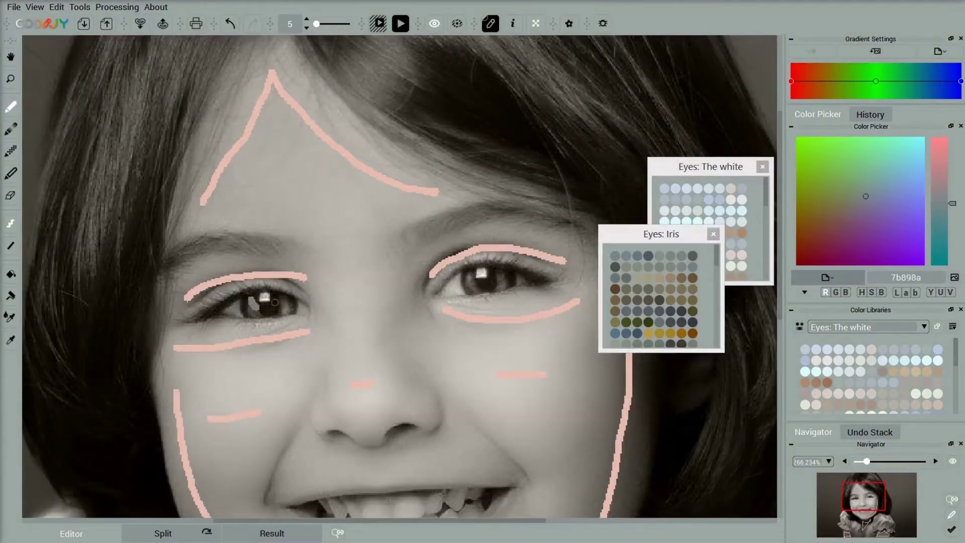
drag(283, 296, 281, 305)
mouse_move(472, 271)
mouse_down()
mouse_move(476, 289)
mouse_move(502, 287)
mouse_up()
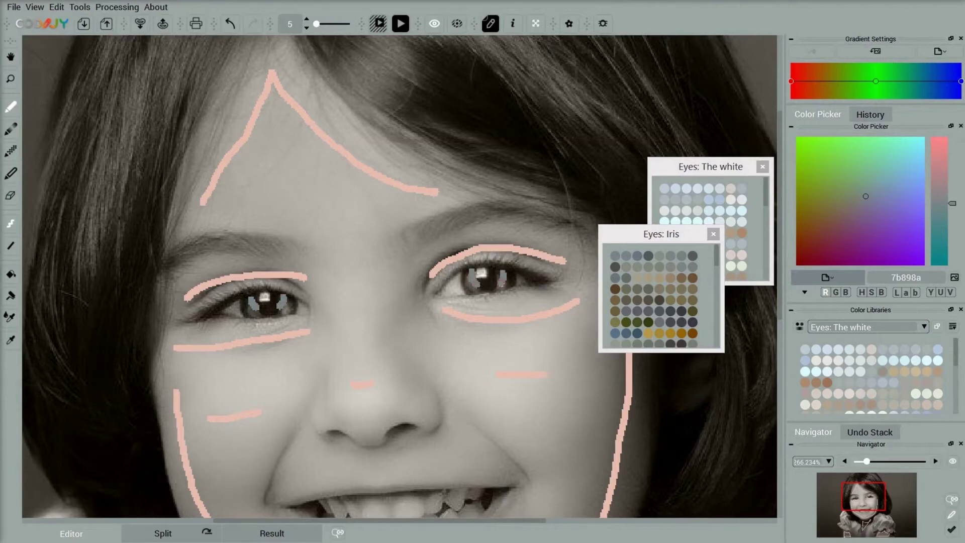
Pick the color d5cec4 from the Eyes: The white palette and mark the whites of the eyes
click(725, 165)
click(720, 257)
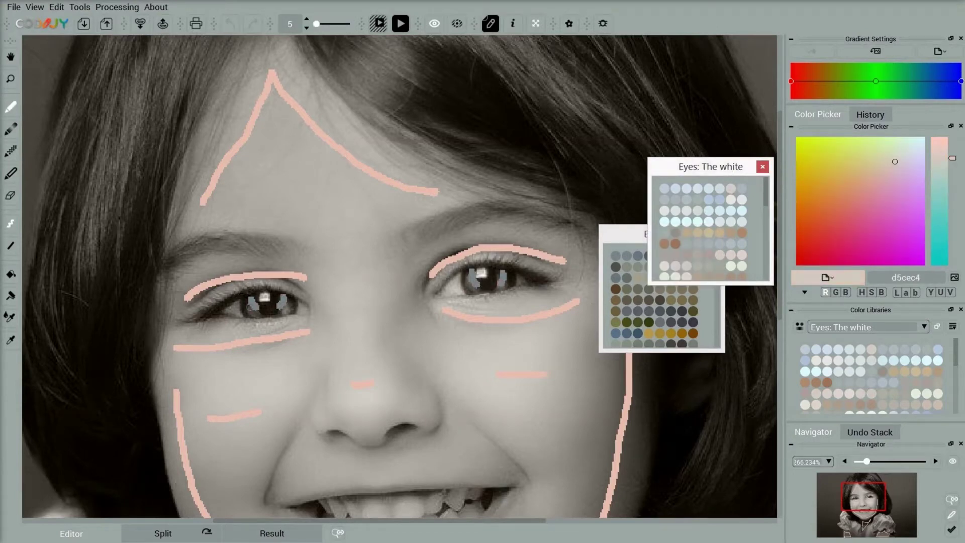
click(234, 307)
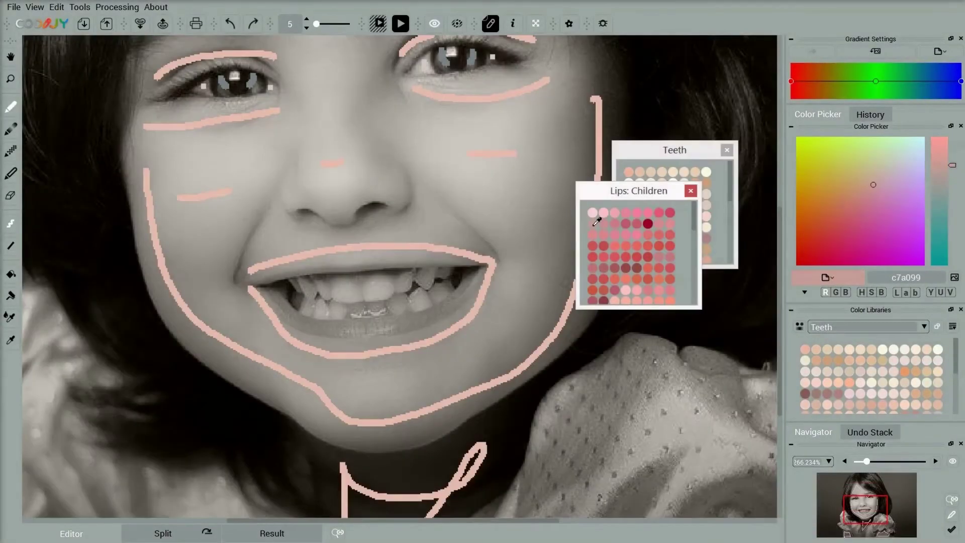
Set the brush size to 1 and trace the upper and lower lips with the pink color c7a099
right_click(270, 293)
click(340, 308)
click(340, 309)
click(339, 308)
click(339, 308)
click(268, 291)
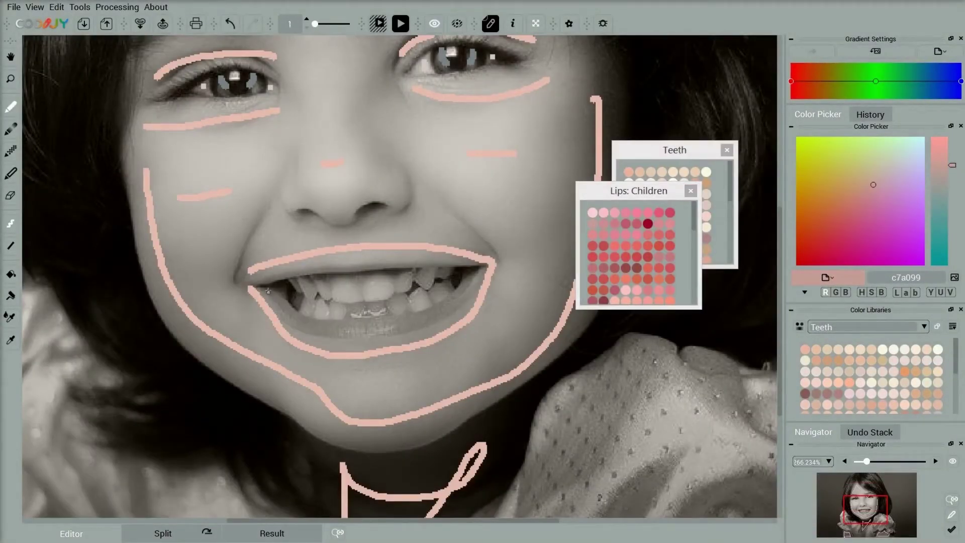
drag(268, 291, 300, 323)
mouse_move(377, 334)
mouse_down()
mouse_move(465, 287)
mouse_move(404, 264)
mouse_up()
drag(335, 269, 267, 280)
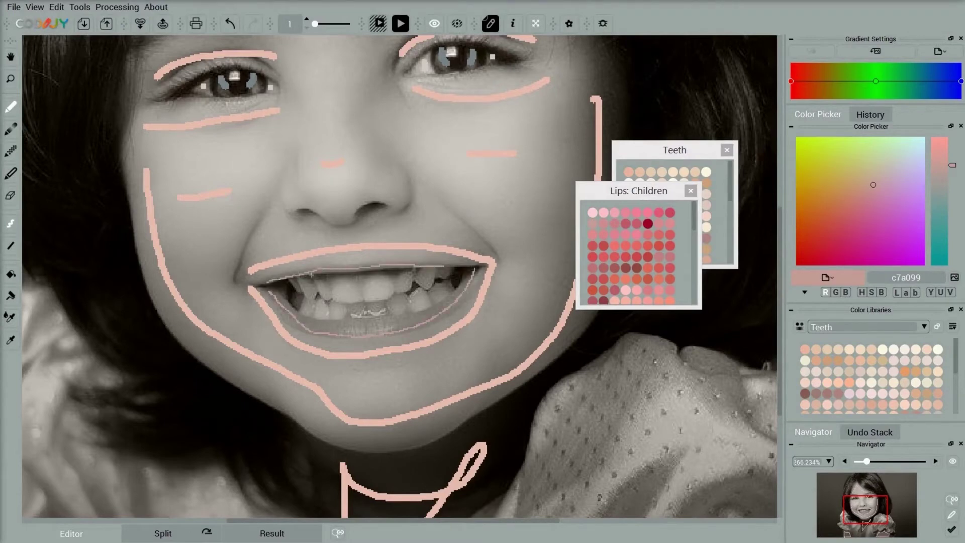
drag(354, 274, 397, 274)
Pick the color f5dfd4 from the Teeth palette and outline the teeth
click(694, 149)
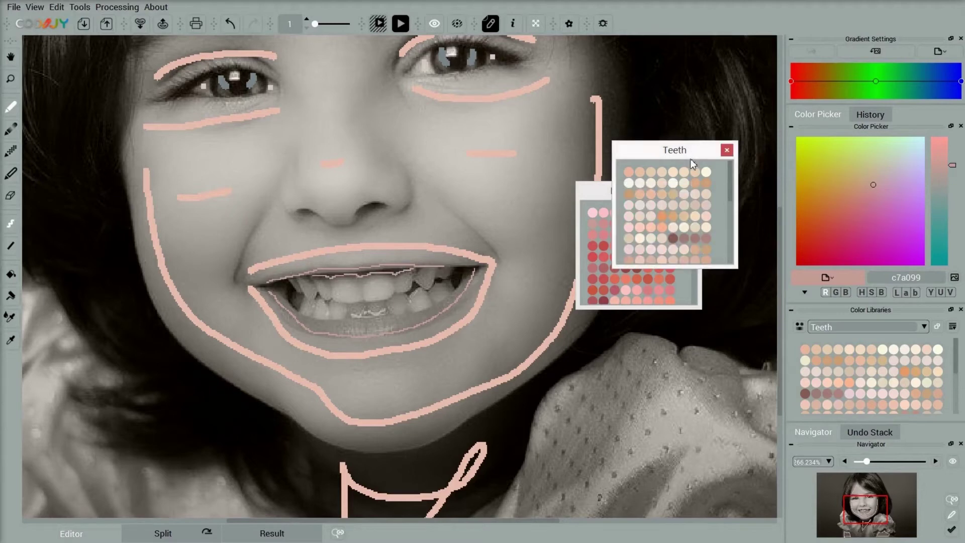
click(673, 238)
mouse_move(293, 282)
mouse_down()
mouse_move(375, 291)
mouse_move(447, 271)
mouse_move(430, 298)
mouse_move(323, 315)
mouse_up()
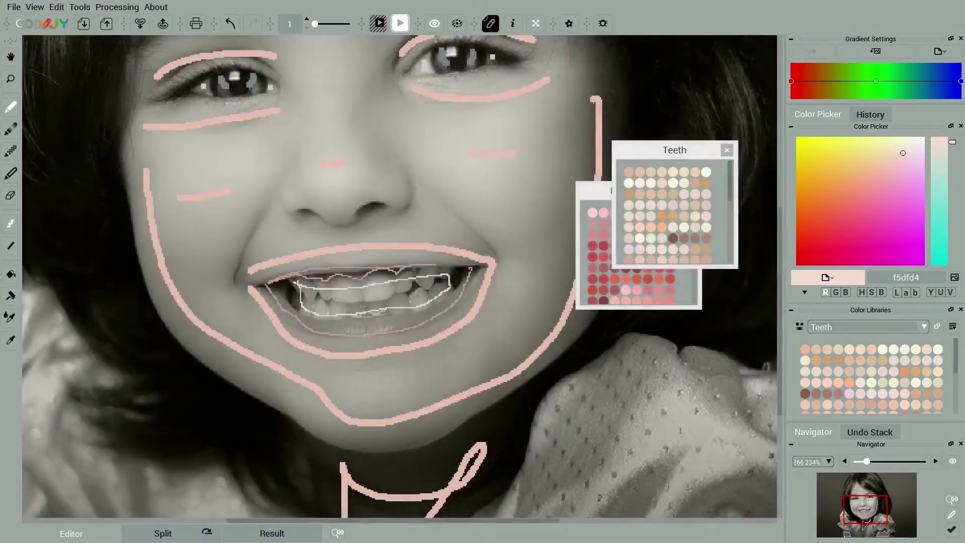
Process the colorization, check the whole result, and switch to the split view of source and result
click(402, 29)
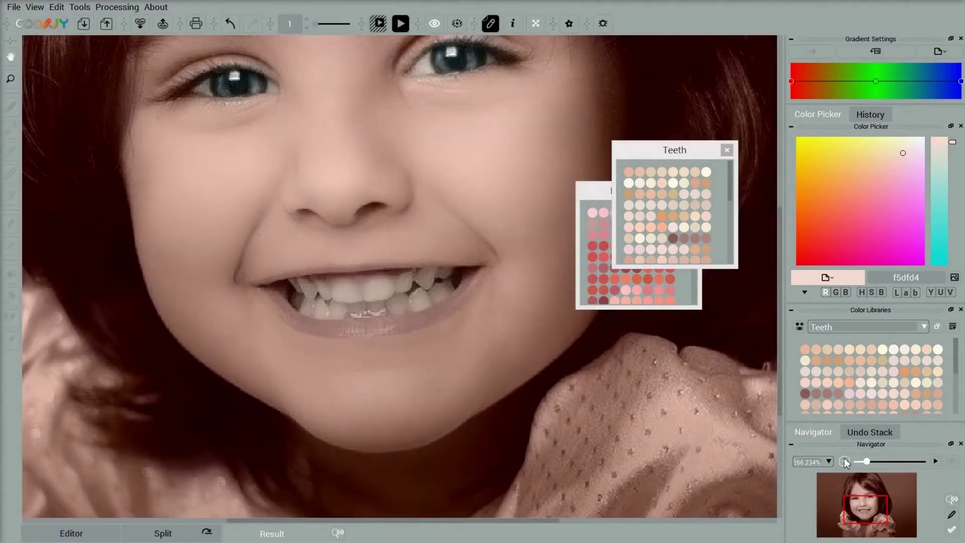
click(846, 461)
click(846, 461)
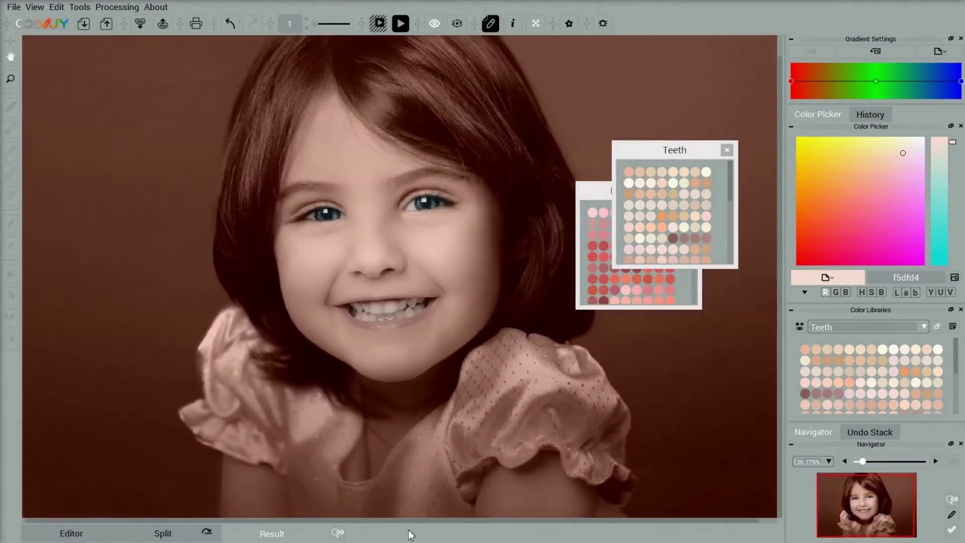
click(179, 536)
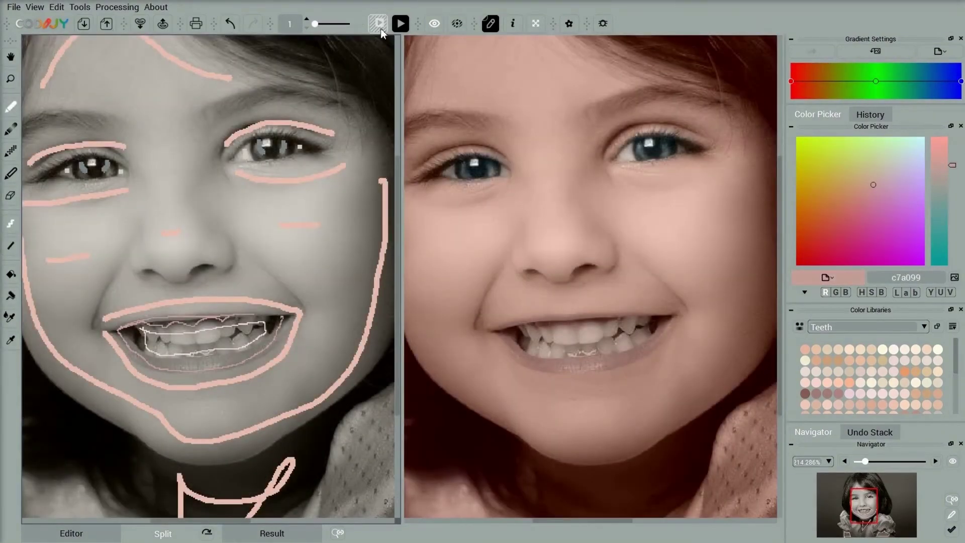
Set up partial processing limited to the mouth area and start it with Instant Preview enabled
click(380, 28)
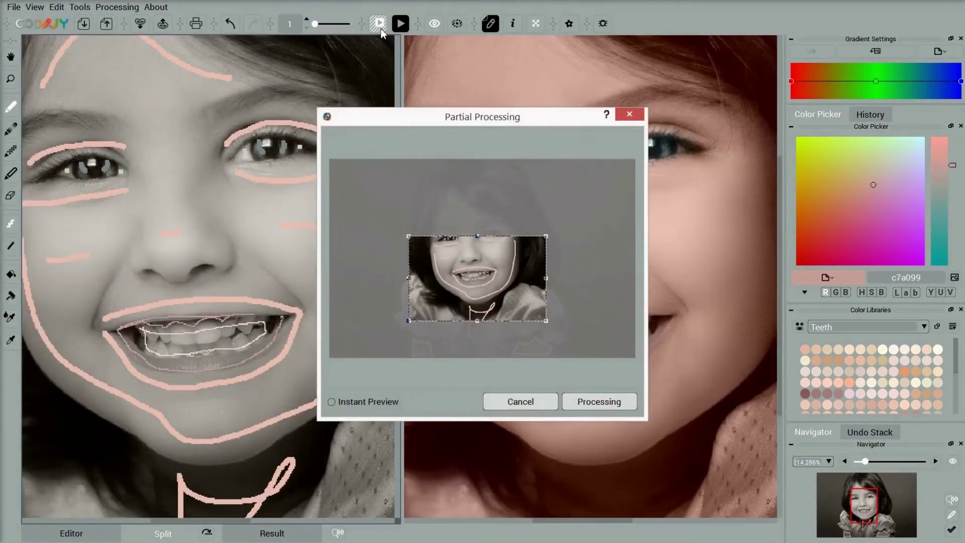
drag(546, 236, 520, 264)
drag(475, 303, 485, 288)
drag(419, 306, 451, 291)
drag(507, 270, 492, 275)
click(360, 400)
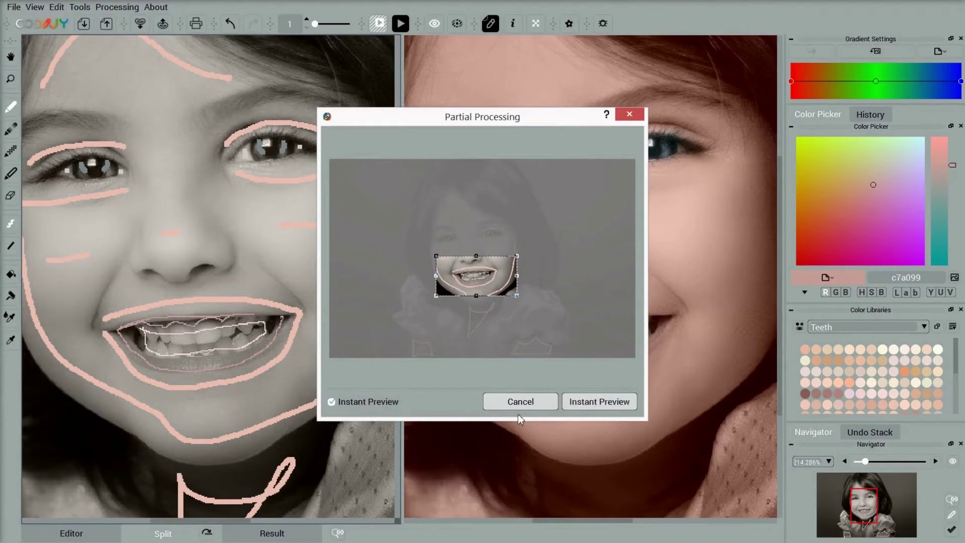
click(575, 400)
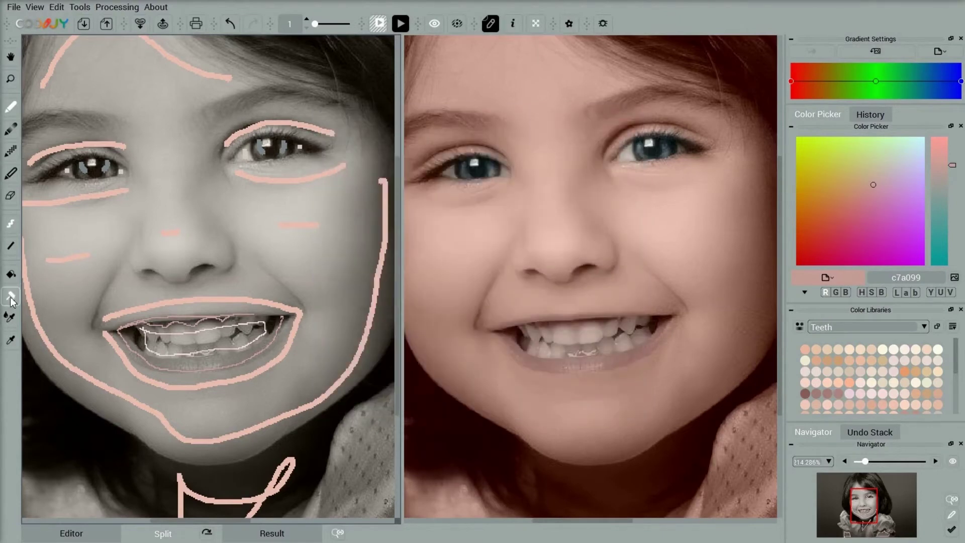
Recolor the lip stroke to hue 6, saturation 35% and brightness 69%
click(10, 296)
click(122, 327)
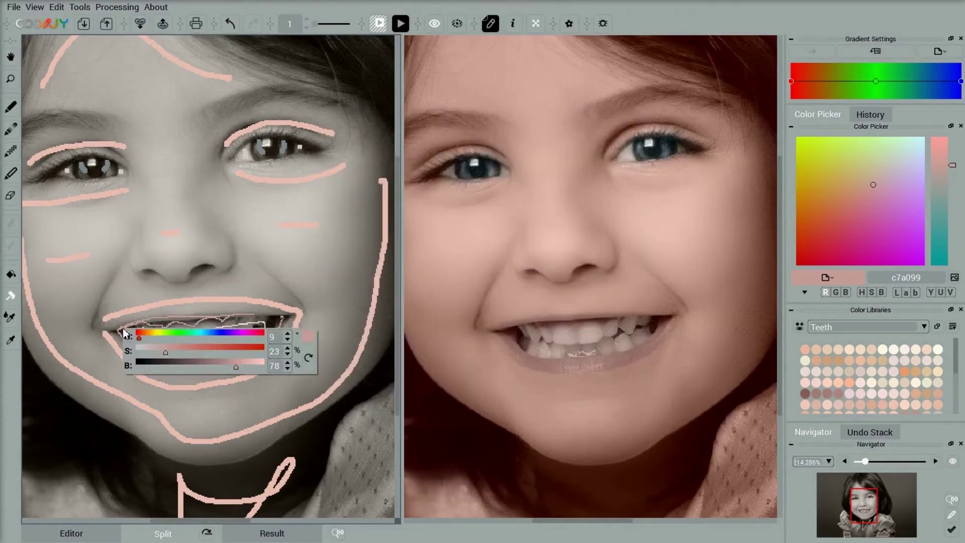
click(288, 349)
click(288, 348)
click(287, 369)
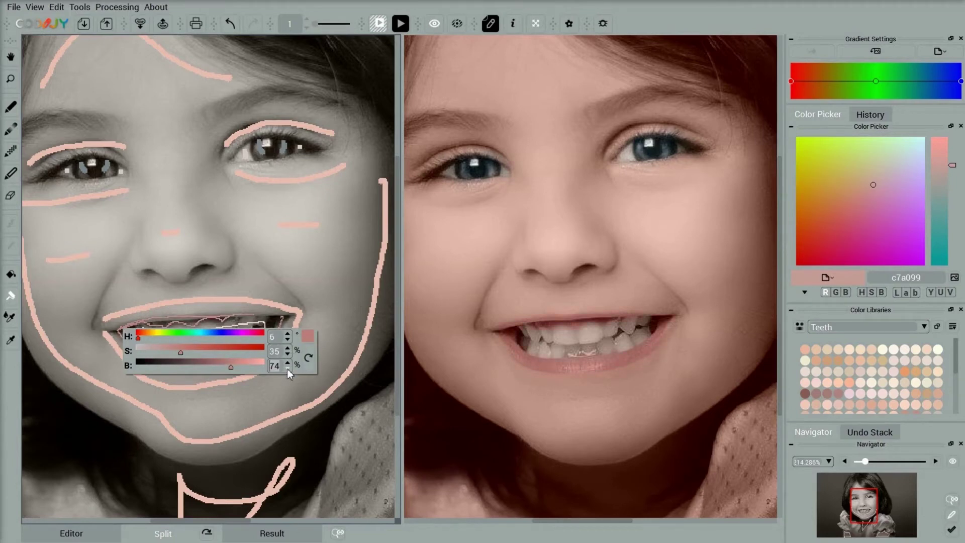
click(287, 369)
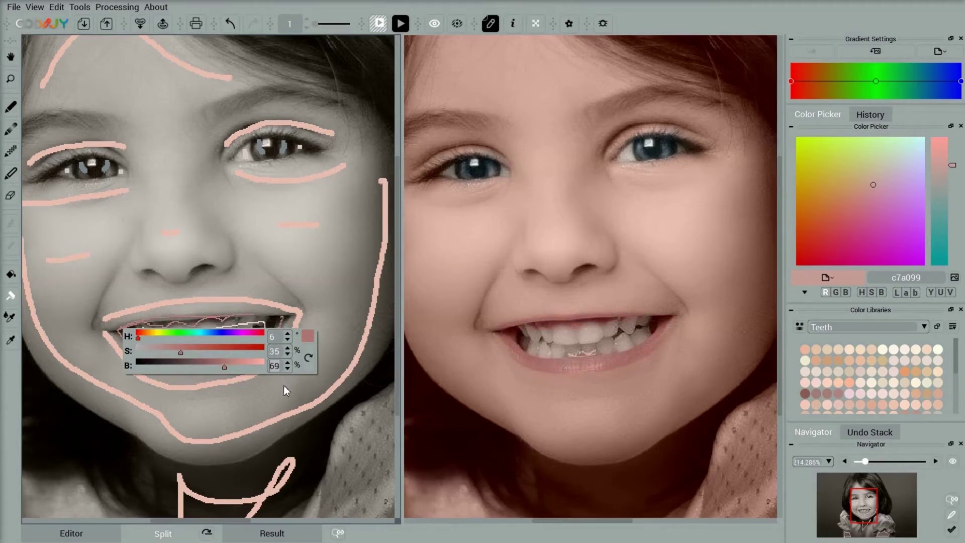
click(285, 384)
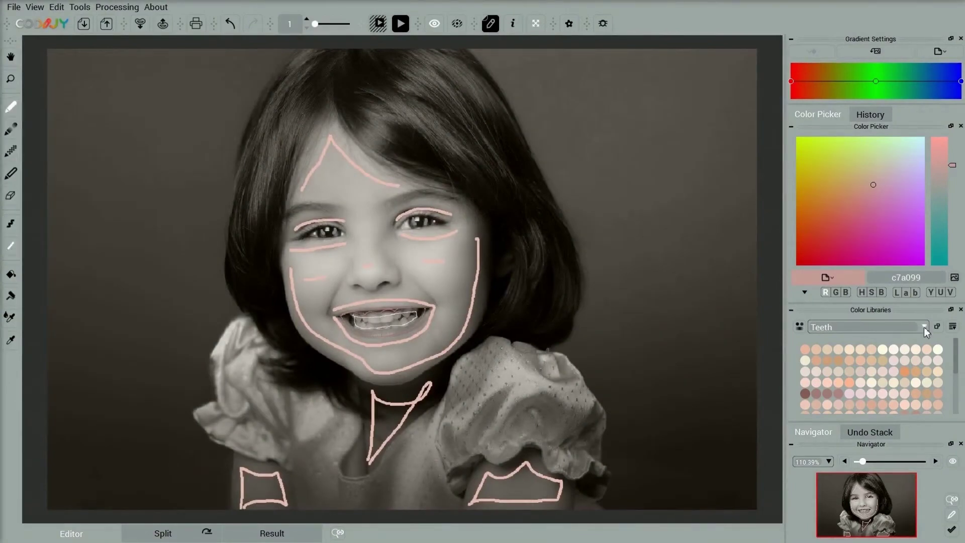
Pick the color d1cdc4 from the Photo Backgrounds library and outline the backdrop around the girl
click(923, 327)
click(907, 385)
click(809, 348)
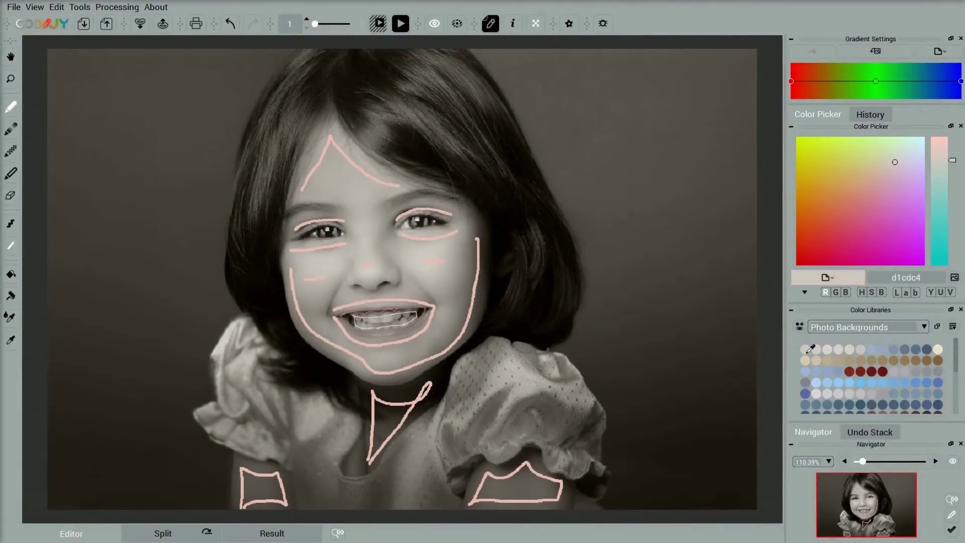
mouse_move(56, 499)
mouse_down()
mouse_move(56, 170)
mouse_move(248, 94)
mouse_move(211, 196)
mouse_move(207, 259)
mouse_move(223, 301)
mouse_move(187, 402)
mouse_move(206, 458)
mouse_up()
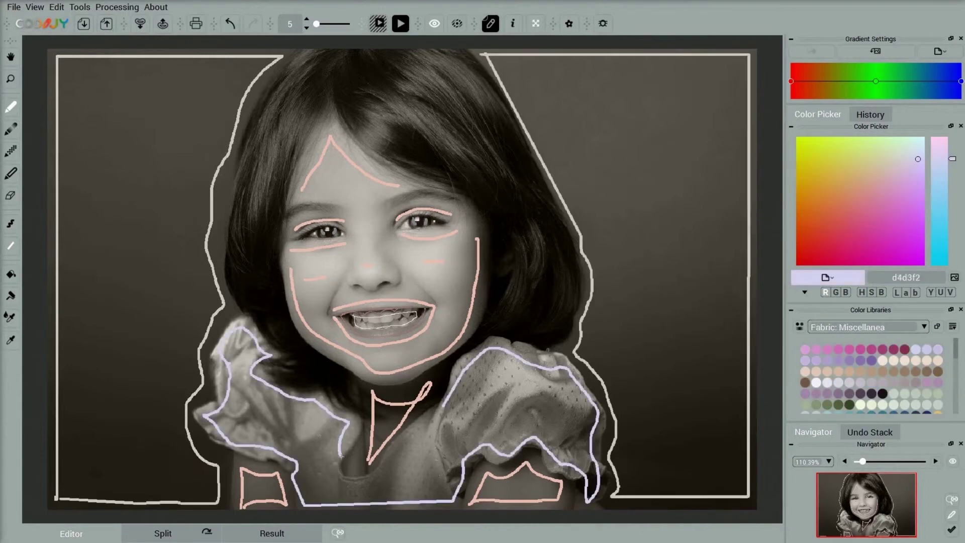
Complete the lavender d4d3f2 dress outline along the neckline and process the colorization
mouse_move(354, 447)
mouse_down()
mouse_move(371, 480)
mouse_move(444, 405)
mouse_up()
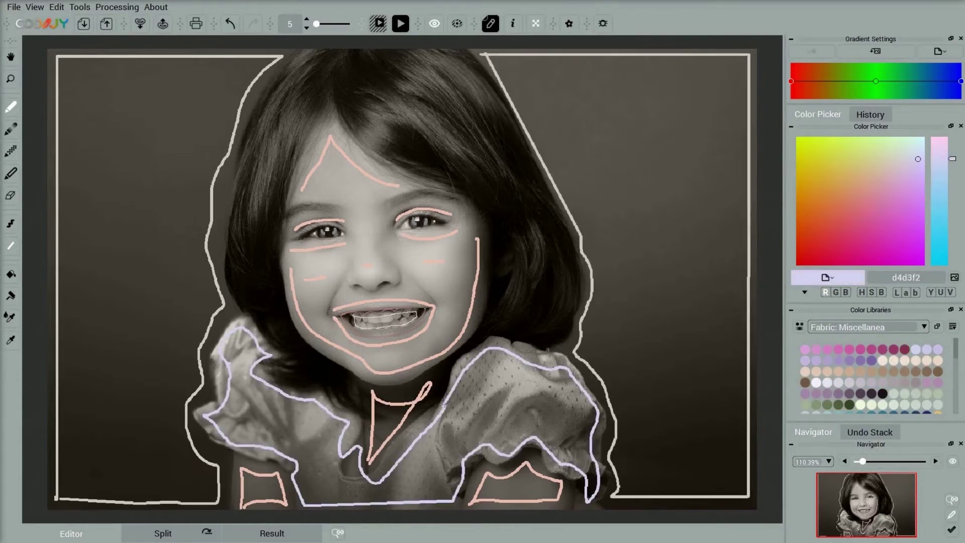
click(405, 29)
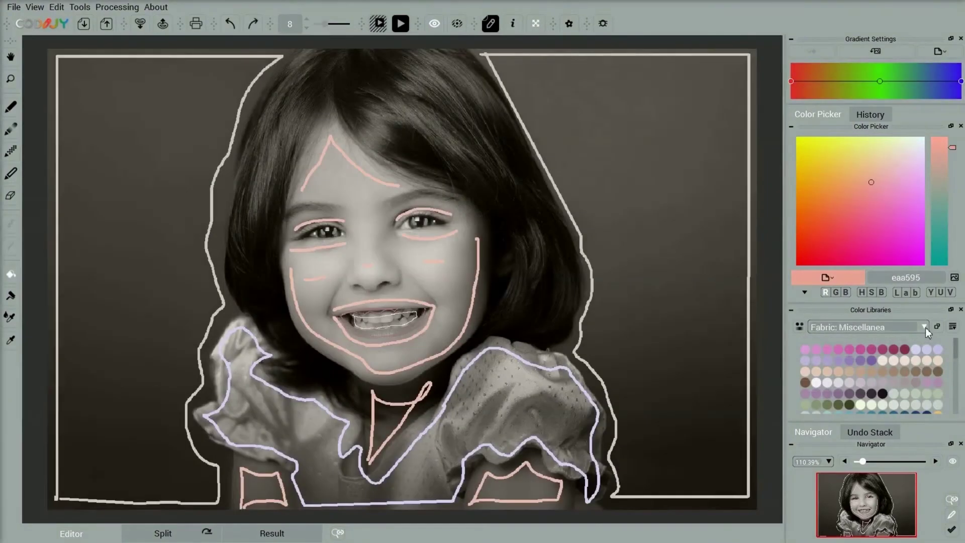
Load a dark brown multi-tone gradient from the Hair: Brown color library for the hair strokes
click(924, 327)
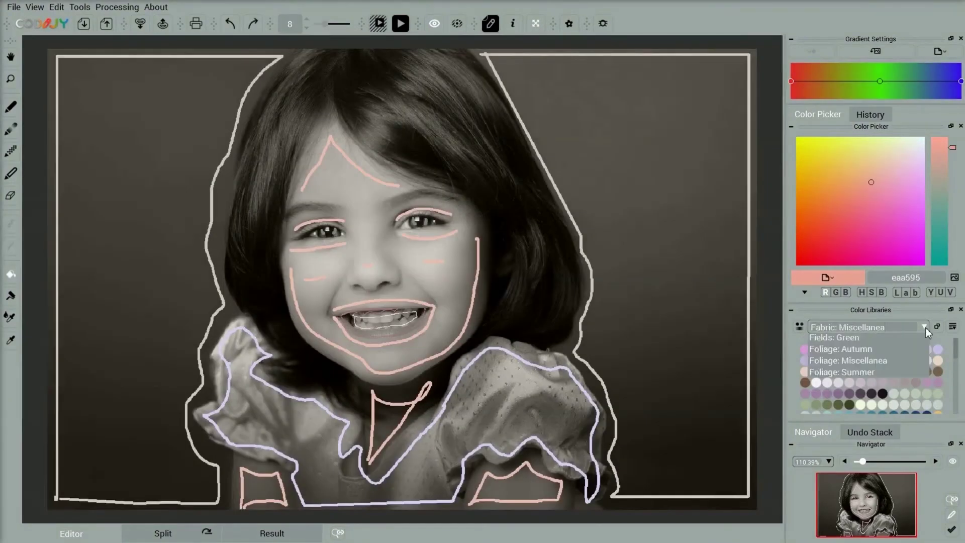
click(914, 432)
scroll(884, 381, down, 5)
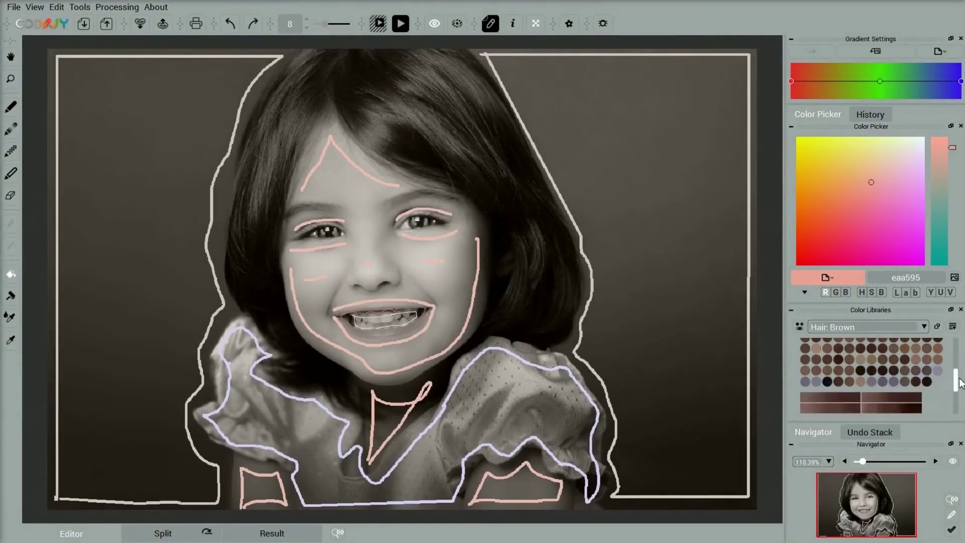
click(914, 355)
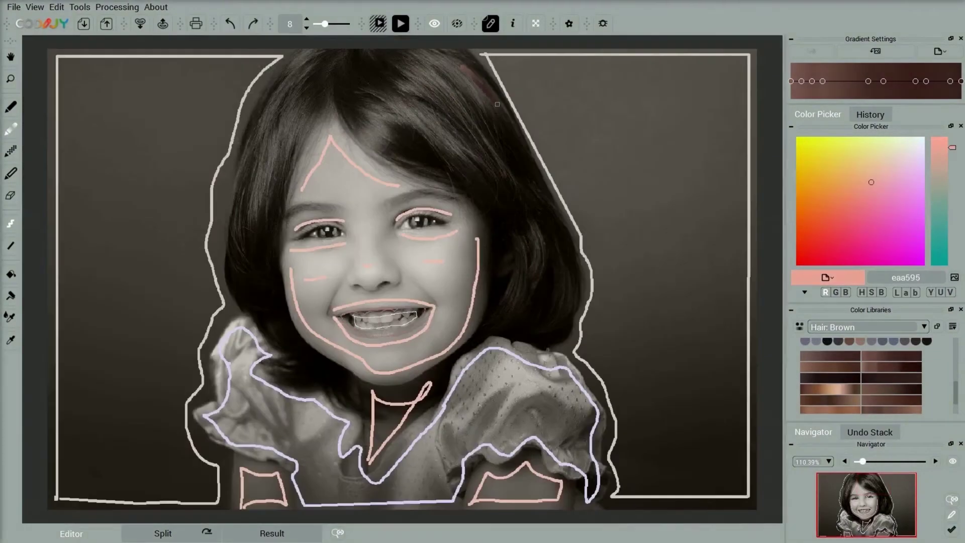
Paint brown gradient strokes along the strands on both sides and the crown of the girl's hair, and process the colorization
drag(463, 66, 510, 162)
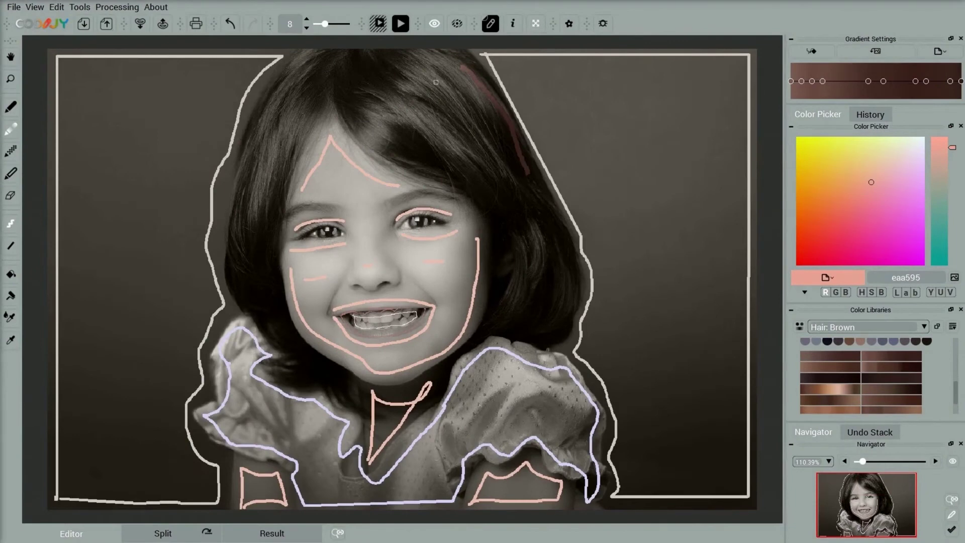
mouse_move(435, 82)
mouse_down()
mouse_move(480, 124)
mouse_move(518, 187)
mouse_up()
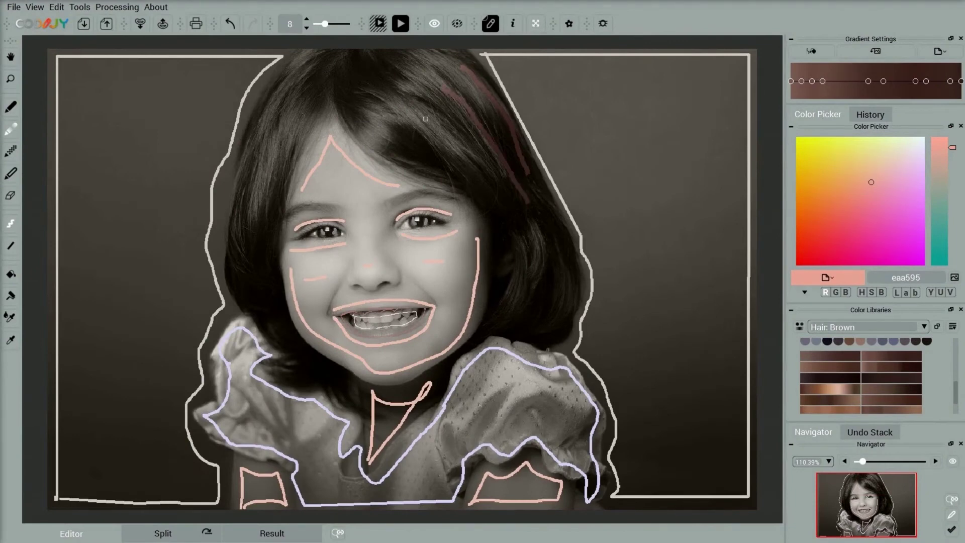
mouse_move(425, 119)
mouse_down()
mouse_move(470, 153)
mouse_move(505, 202)
mouse_move(498, 306)
mouse_up()
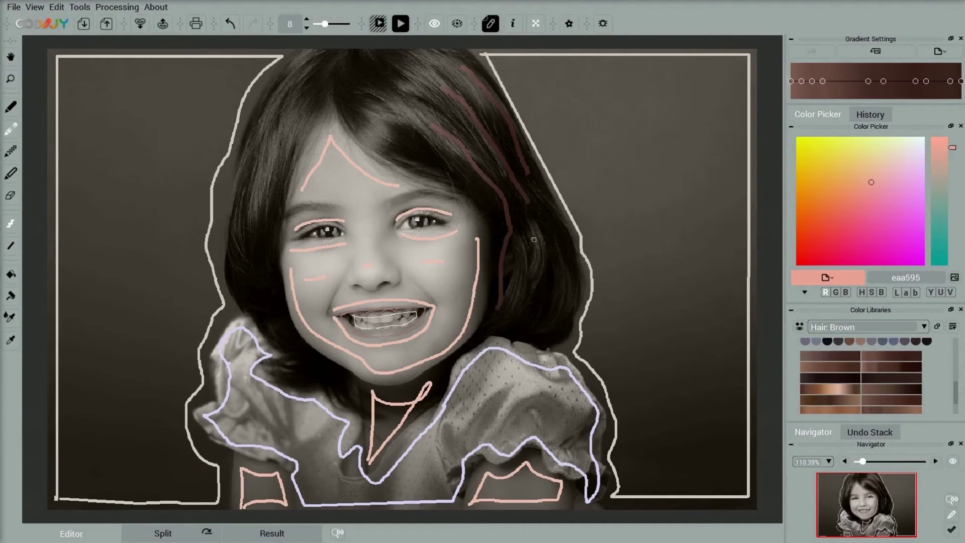
drag(534, 239, 515, 320)
drag(571, 279, 568, 295)
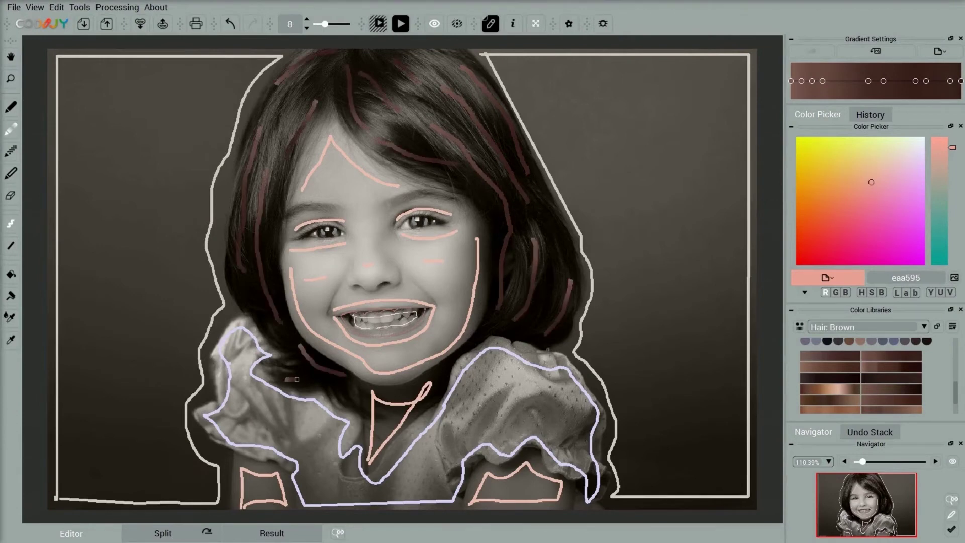
click(401, 24)
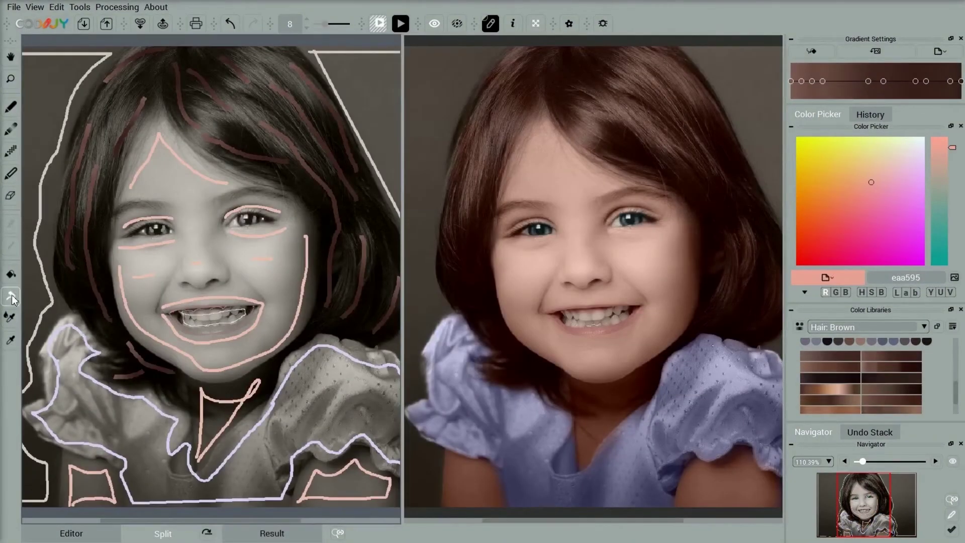
Recolor the short cheek stroke beneath the girl's eye on the picture's left to hue 4, saturation 26% and brightness 100%
click(10, 297)
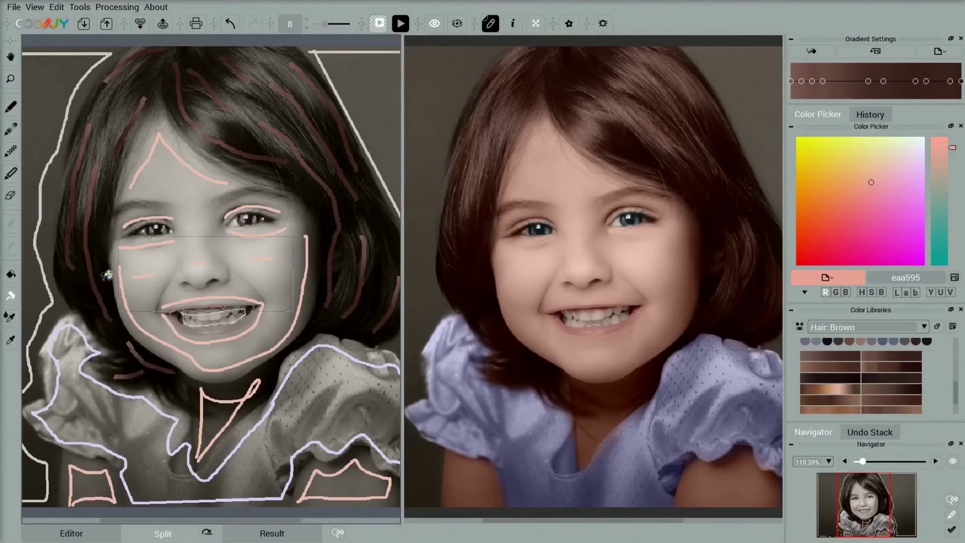
click(144, 275)
click(308, 302)
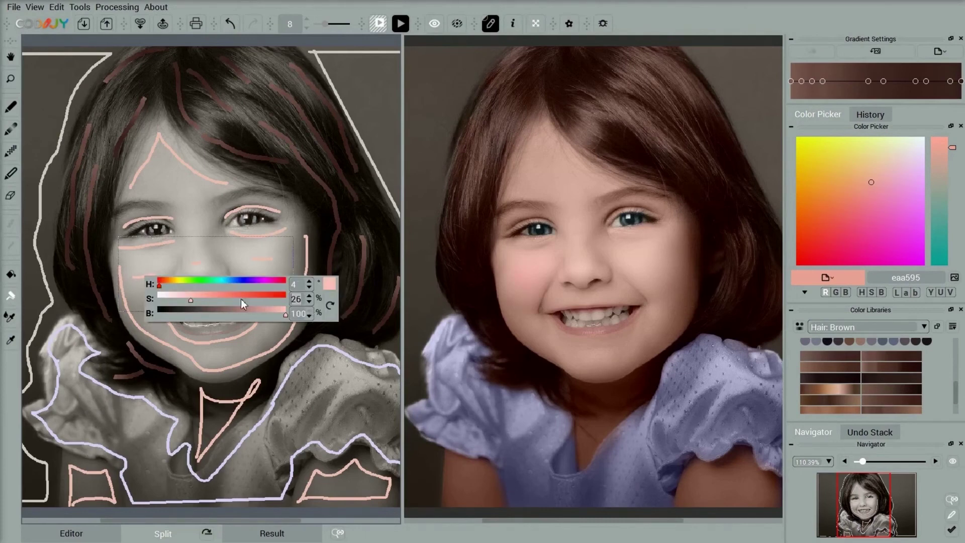
Sample the pink ffc1bc from the recolored cheek stroke and apply it to the nose and other cheek strokes
click(10, 340)
click(140, 277)
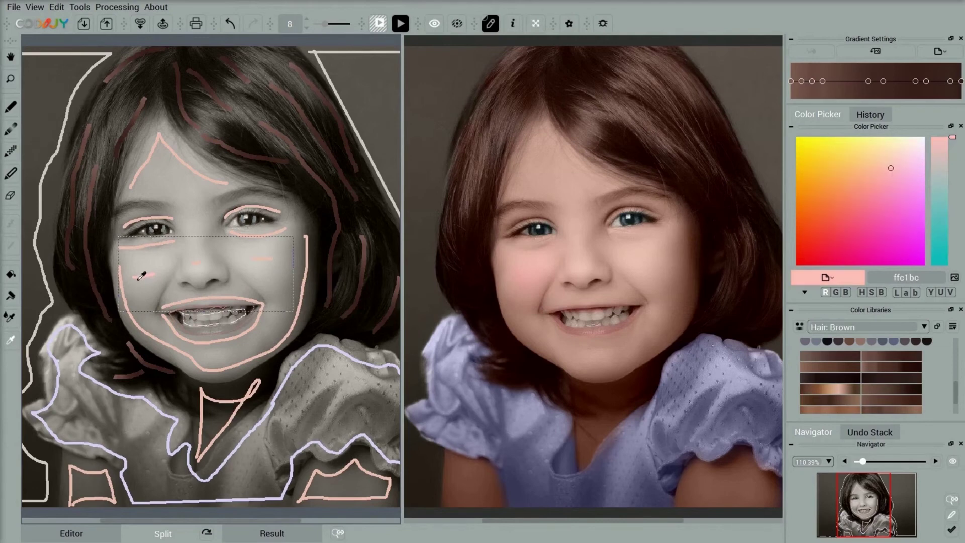
click(10, 274)
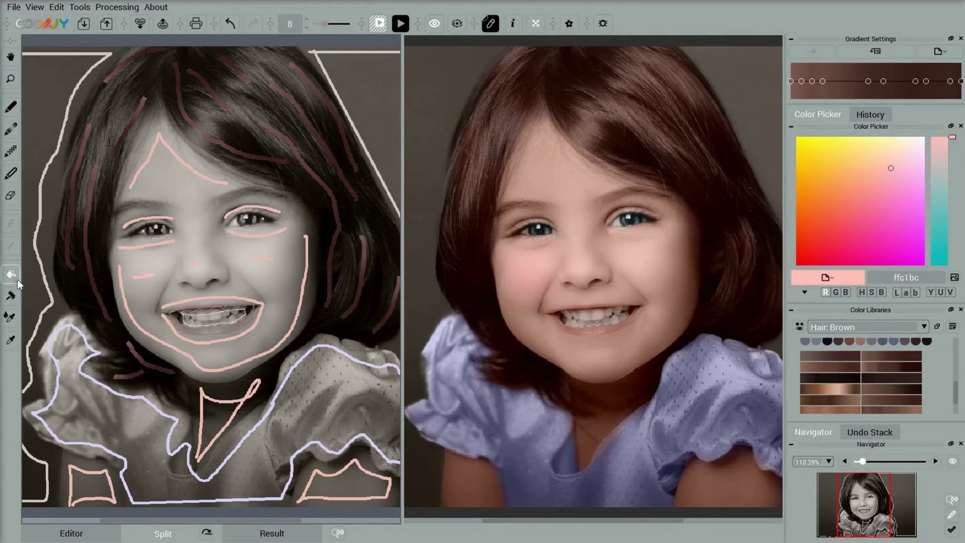
click(198, 262)
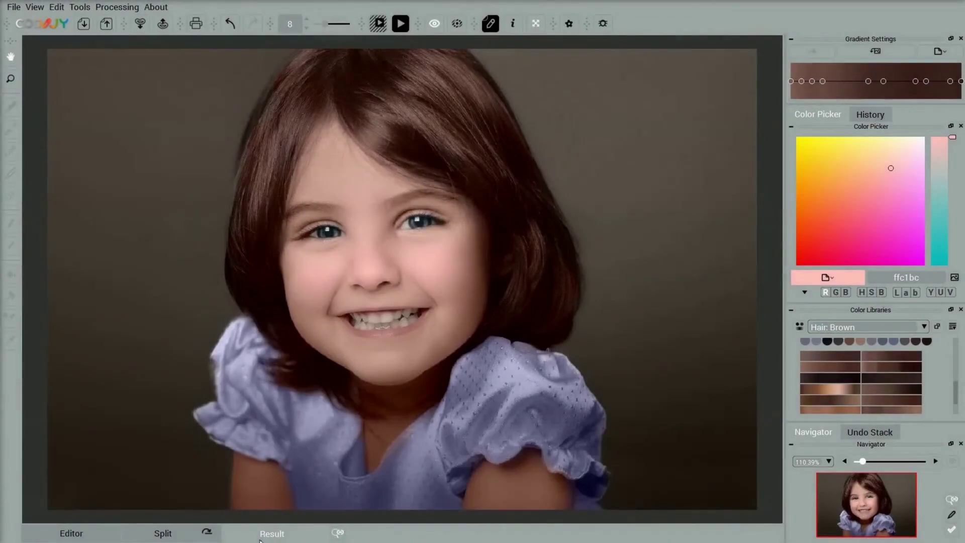
Compare the original and colorized portraits side by side with the color strokes hidden
click(163, 534)
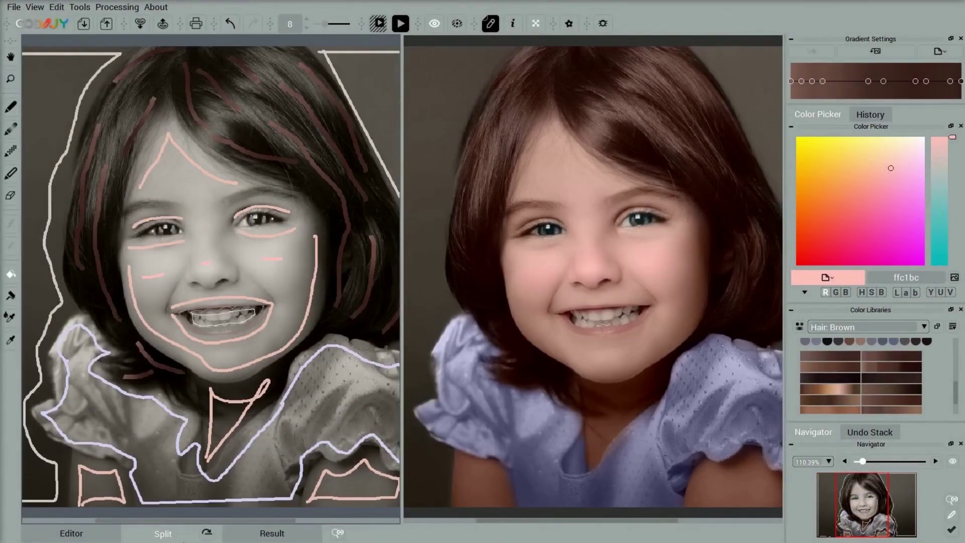
click(434, 24)
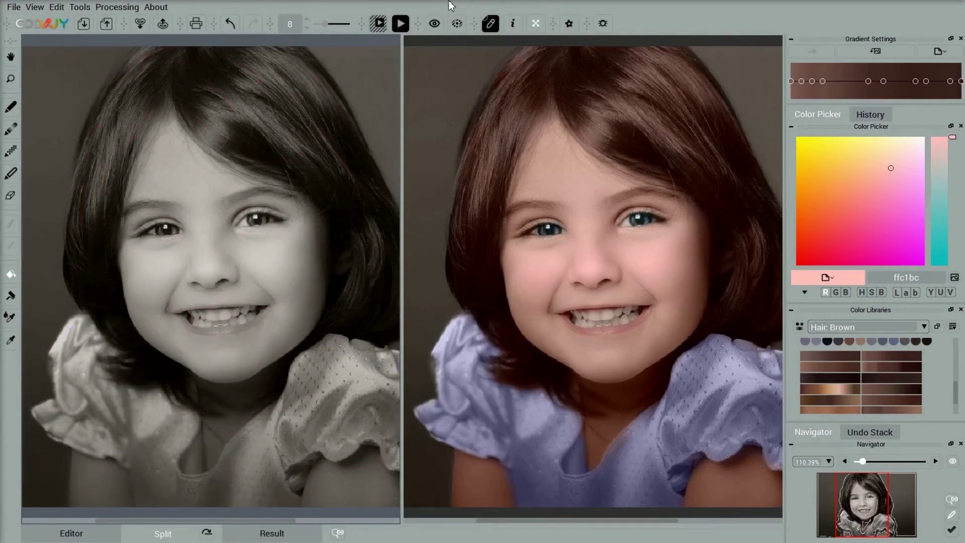